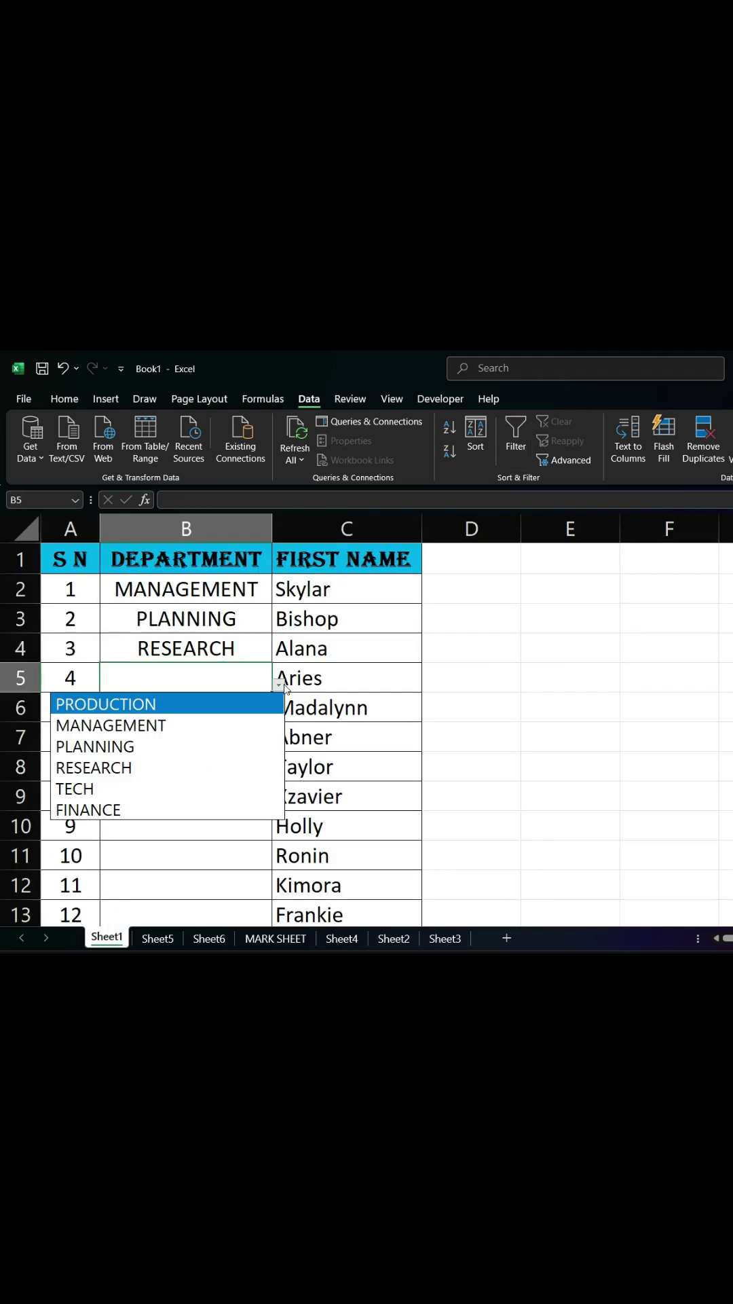
Preview FINANCE in the finished drop-down, then return to Sheet1 with empty DEPARTMENT cells.
left_click(154, 810)
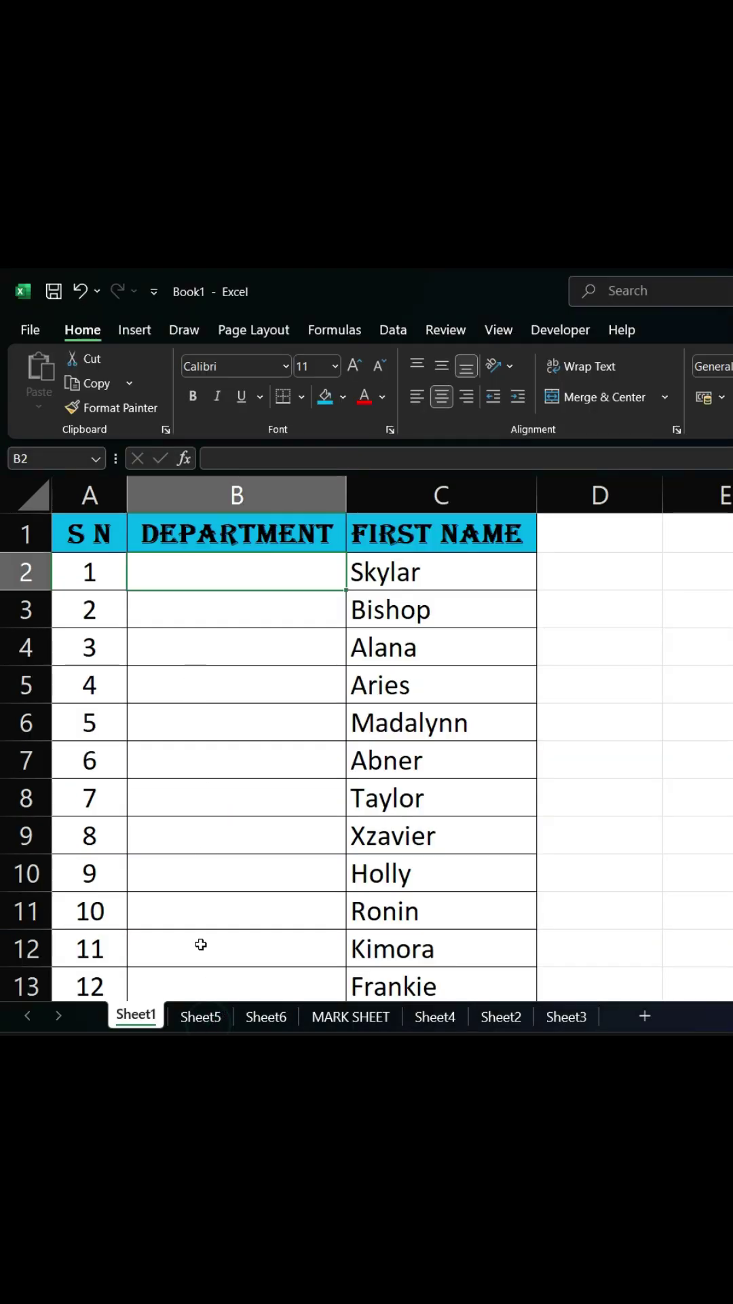
Format the Sheet5 list A6:A8 as a table with DEPARTMENT as its header.
left_click(201, 1017)
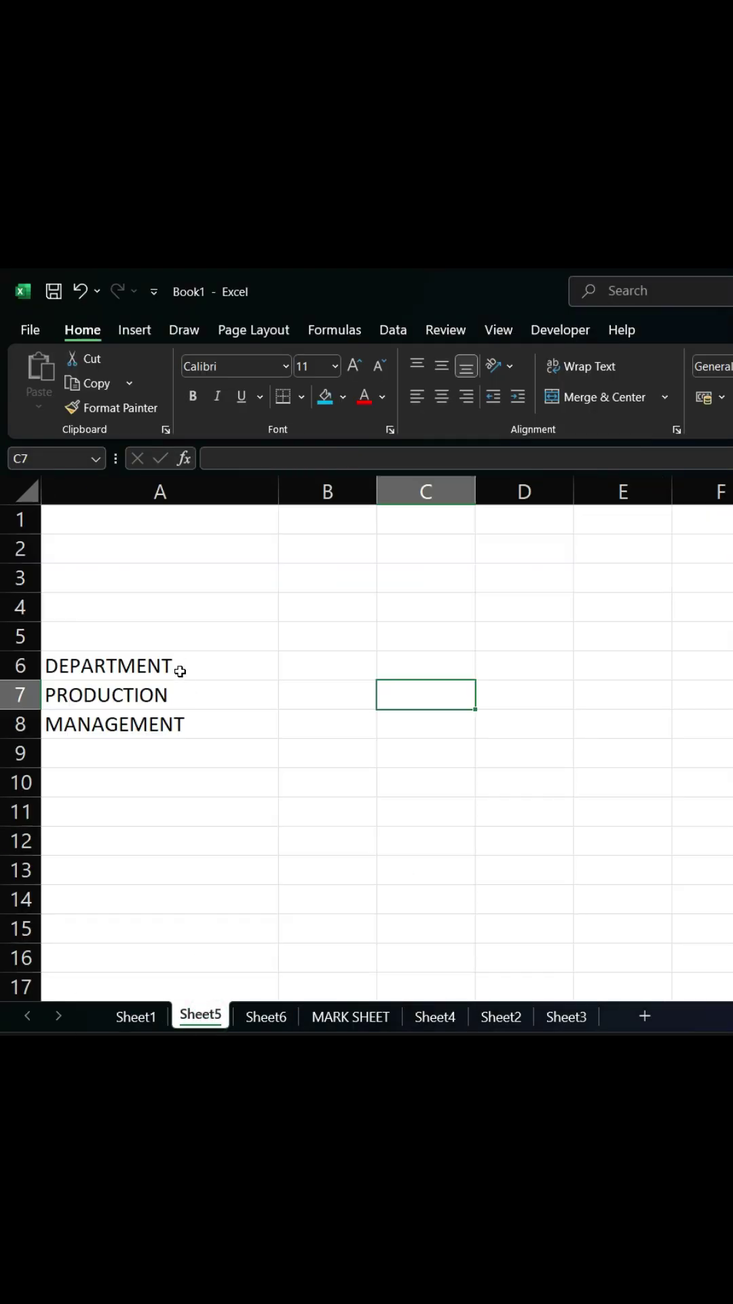
left_click_drag(191, 665, 202, 726)
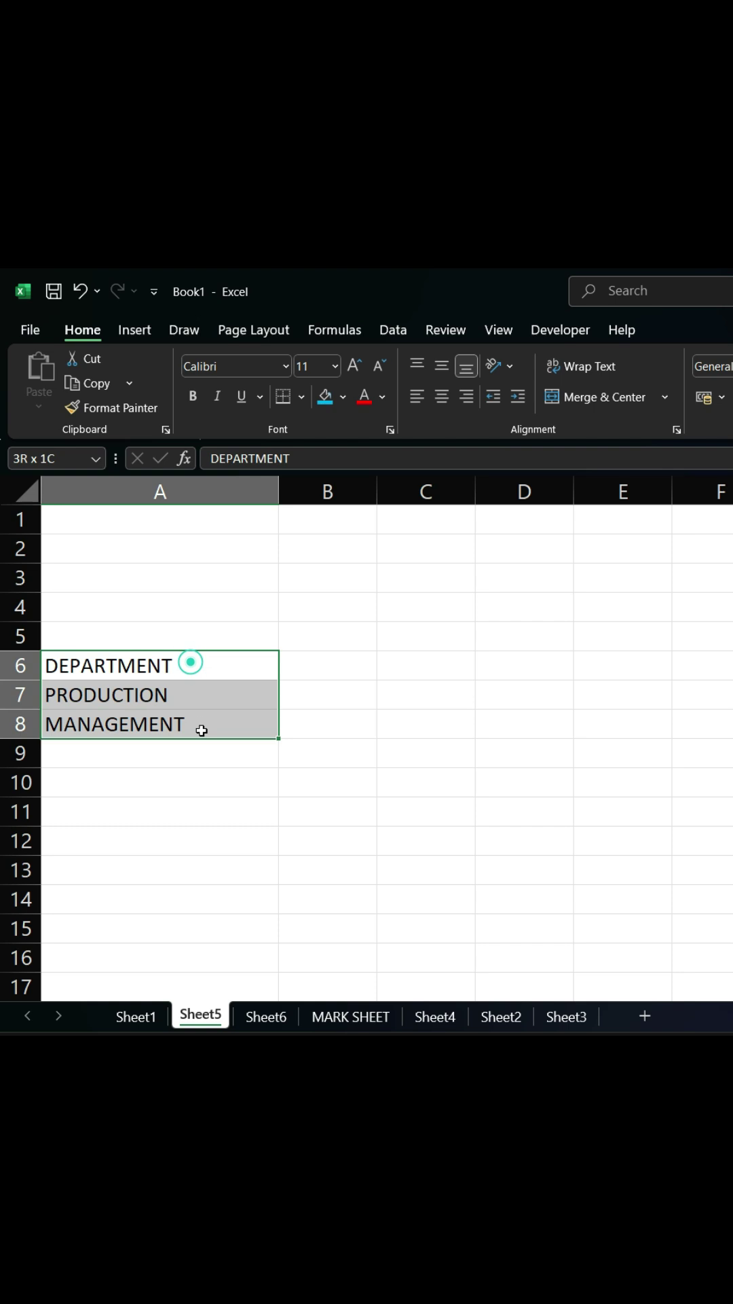
left_click(204, 694)
key("ctrl+t")
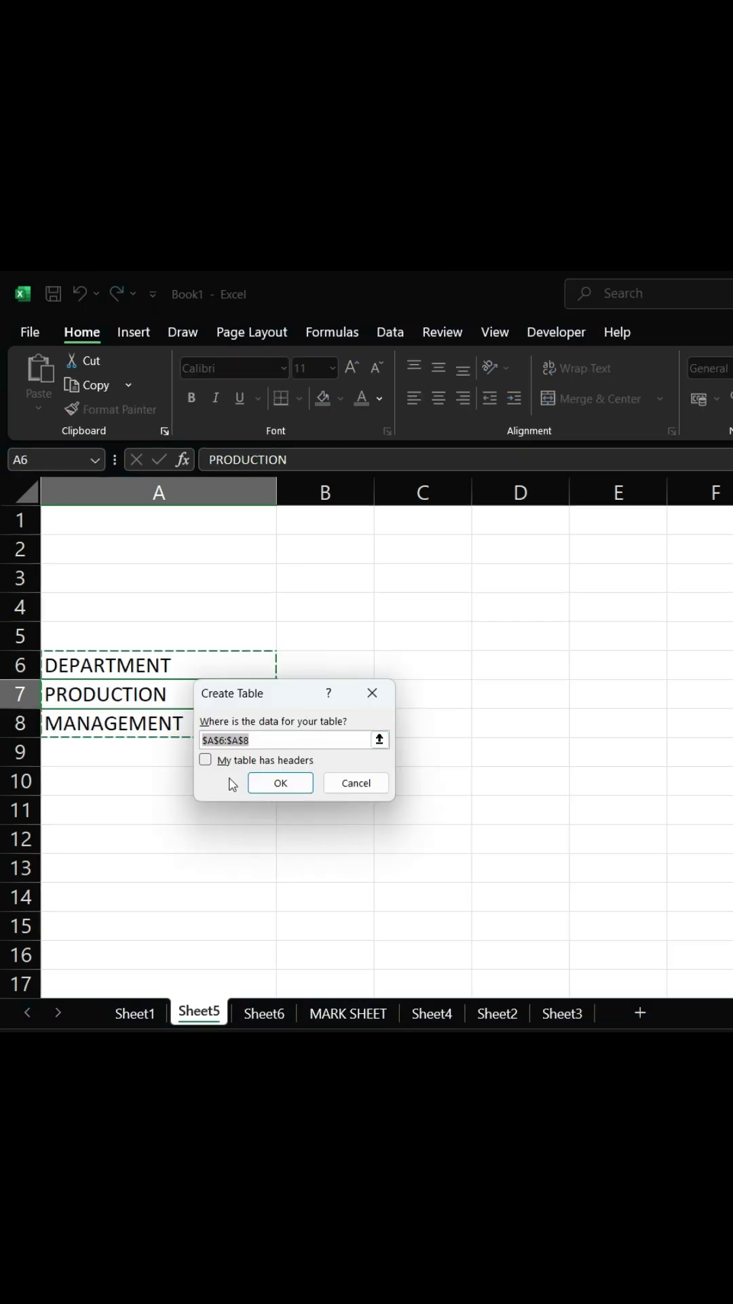
left_click(235, 760)
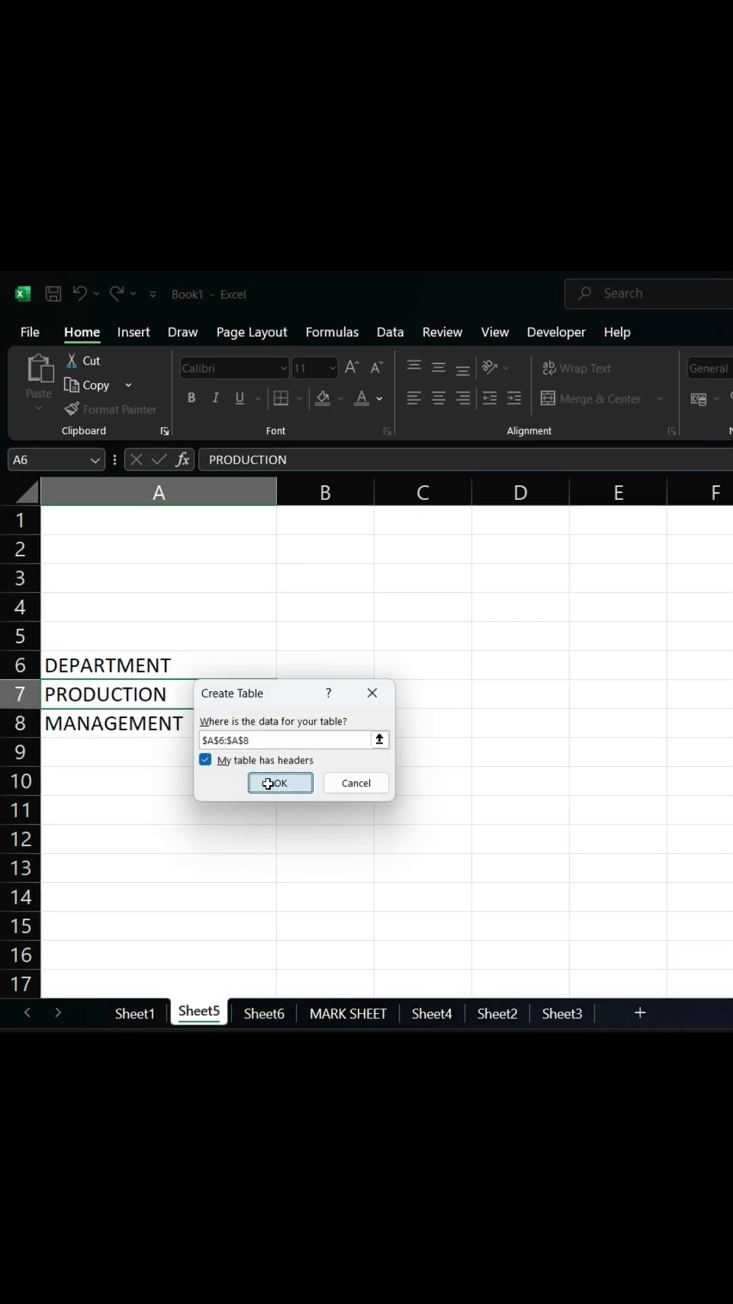
left_click(271, 787)
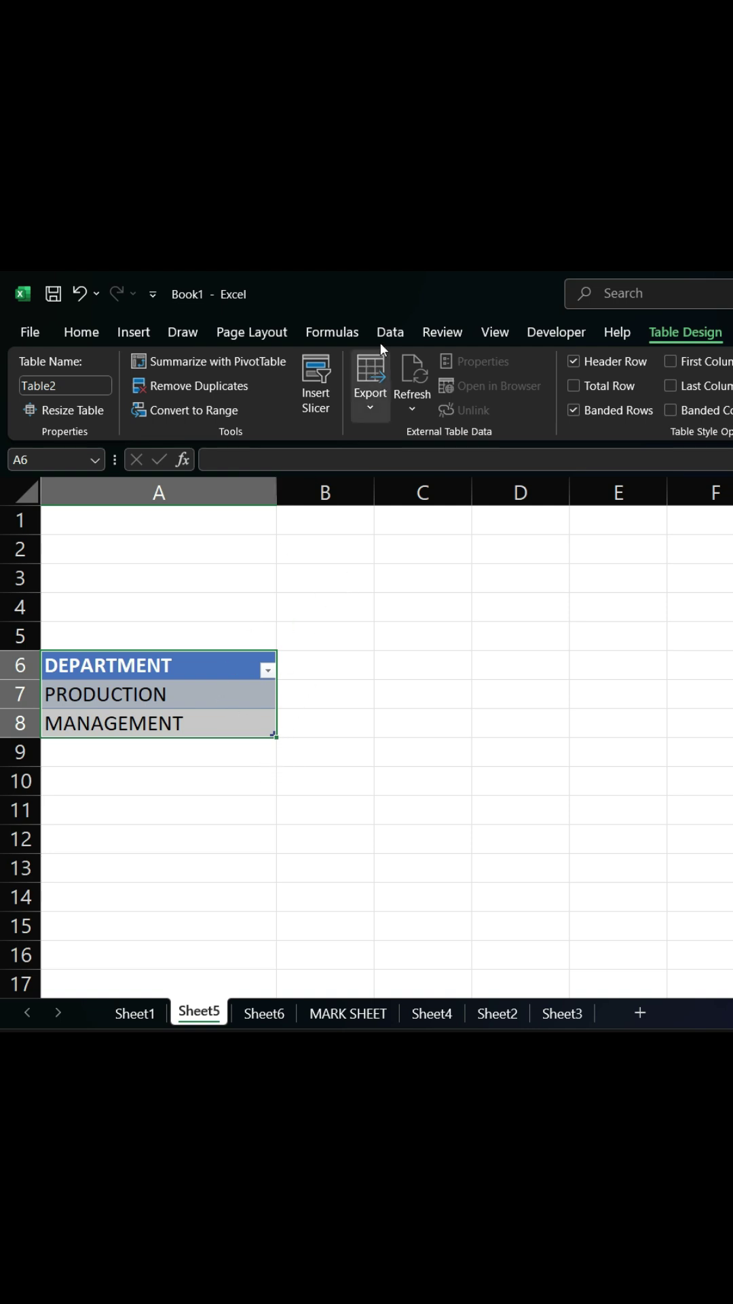
Create the name DEPARTMENT referring to Table2[DEPARTMENT] (A7:A8), then return to Sheet1.
left_click(345, 337)
left_click(564, 382)
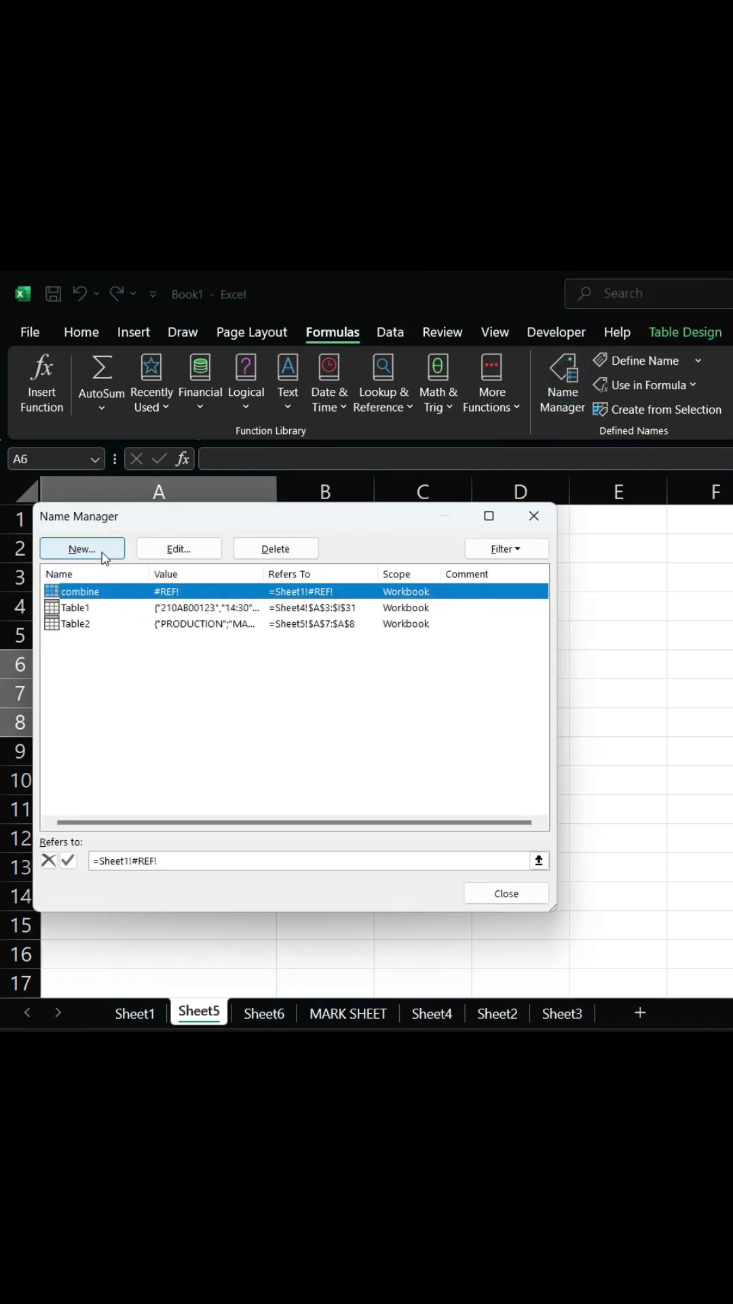
left_click(103, 555)
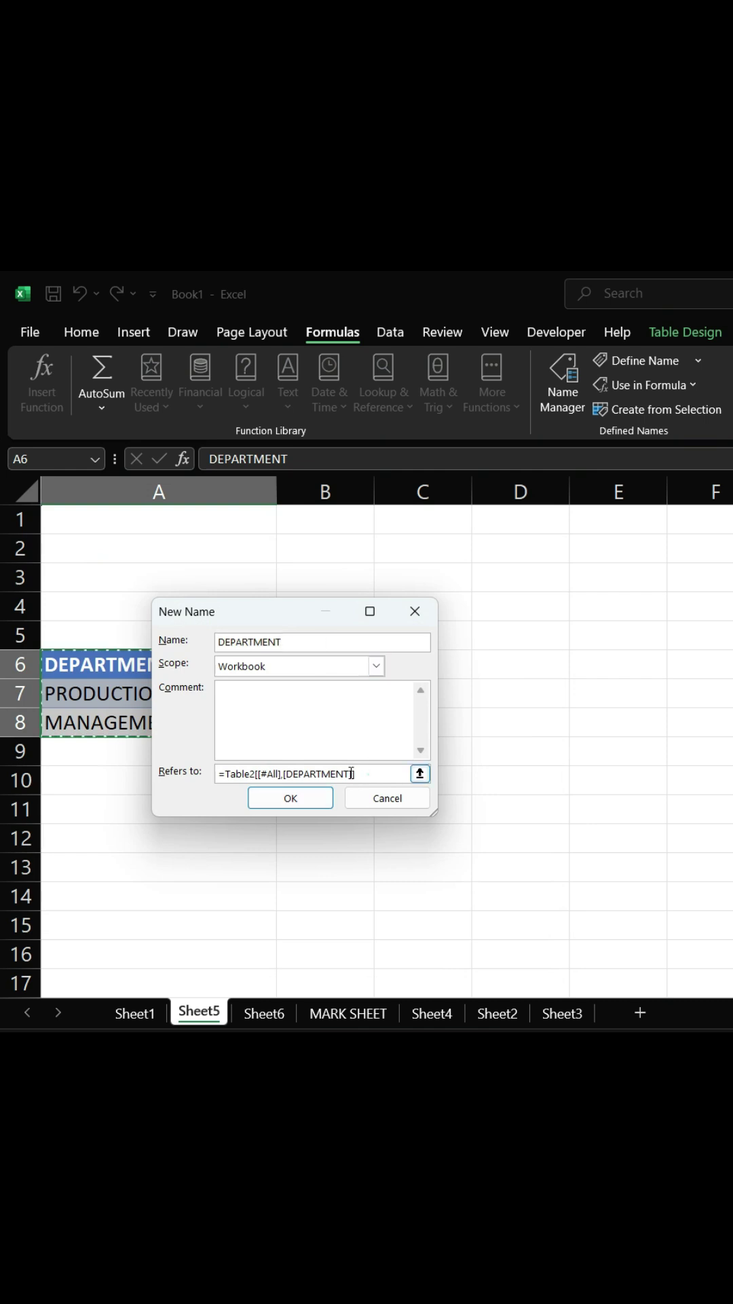
left_click_drag(370, 773, 220, 773)
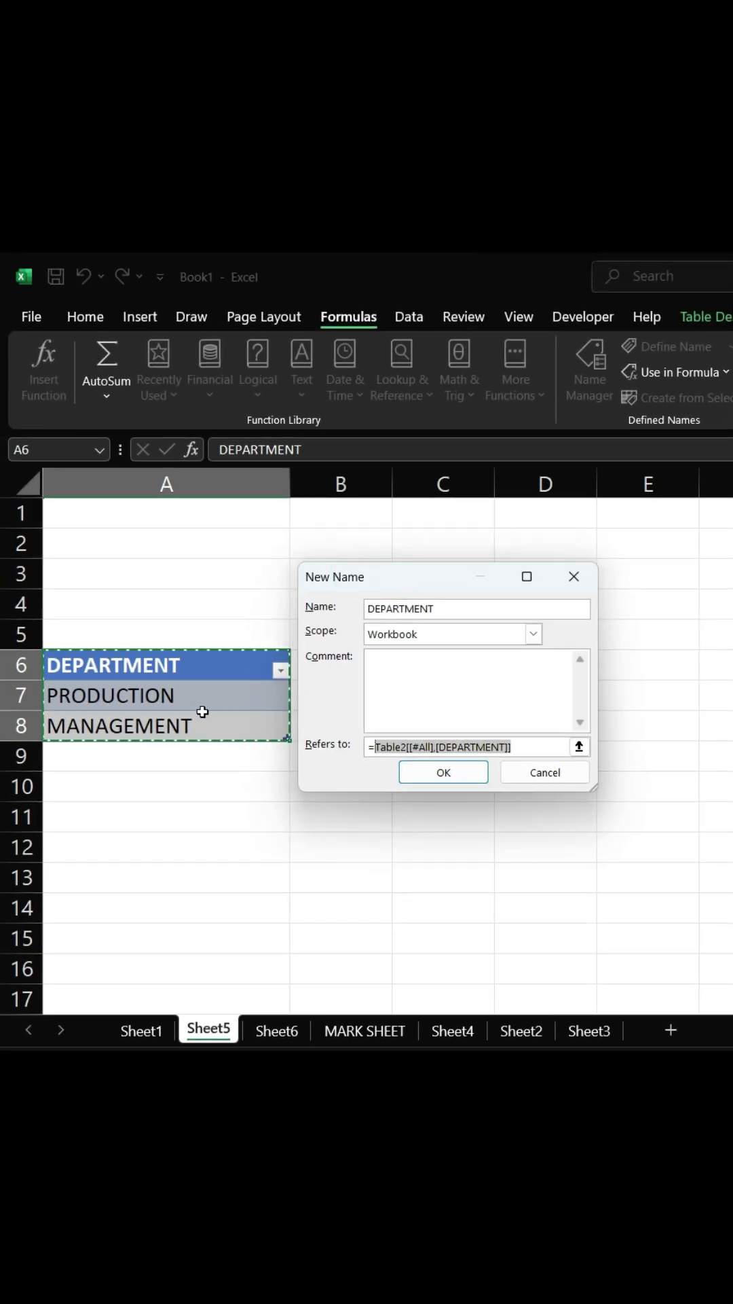
left_click_drag(203, 696, 202, 726)
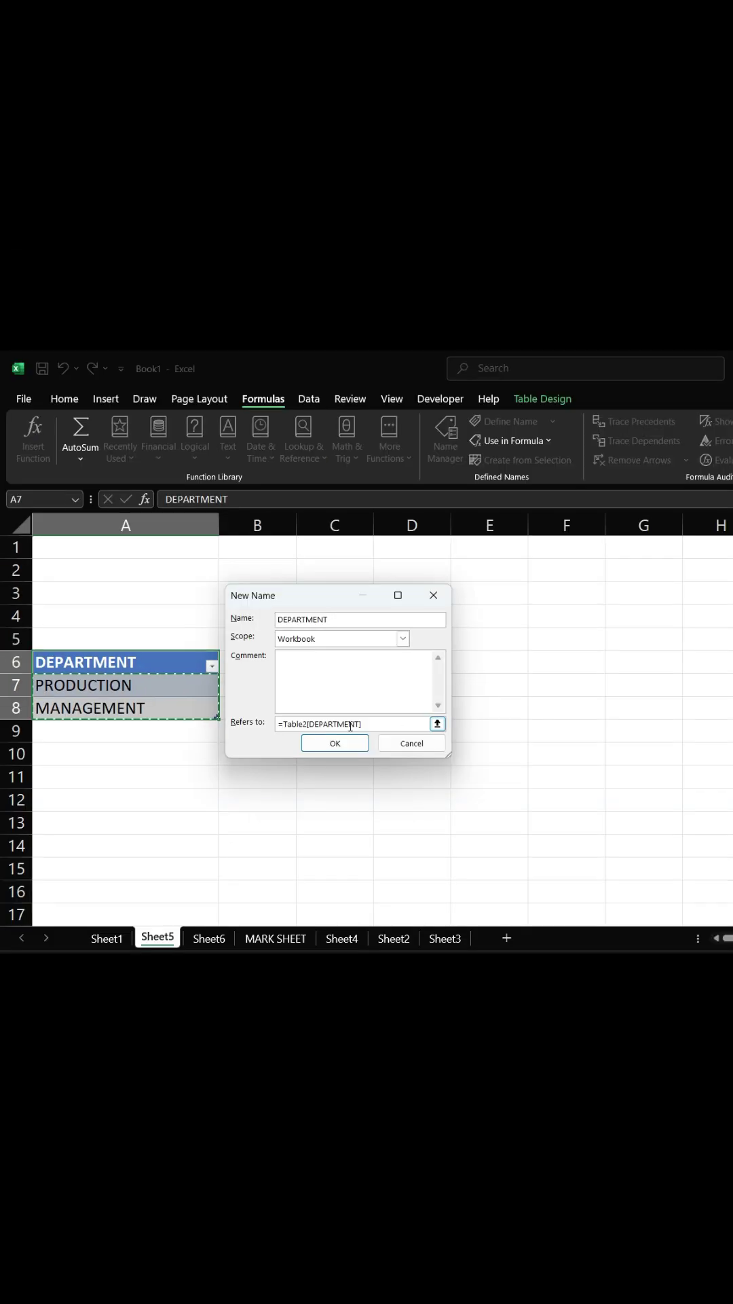
left_click(335, 743)
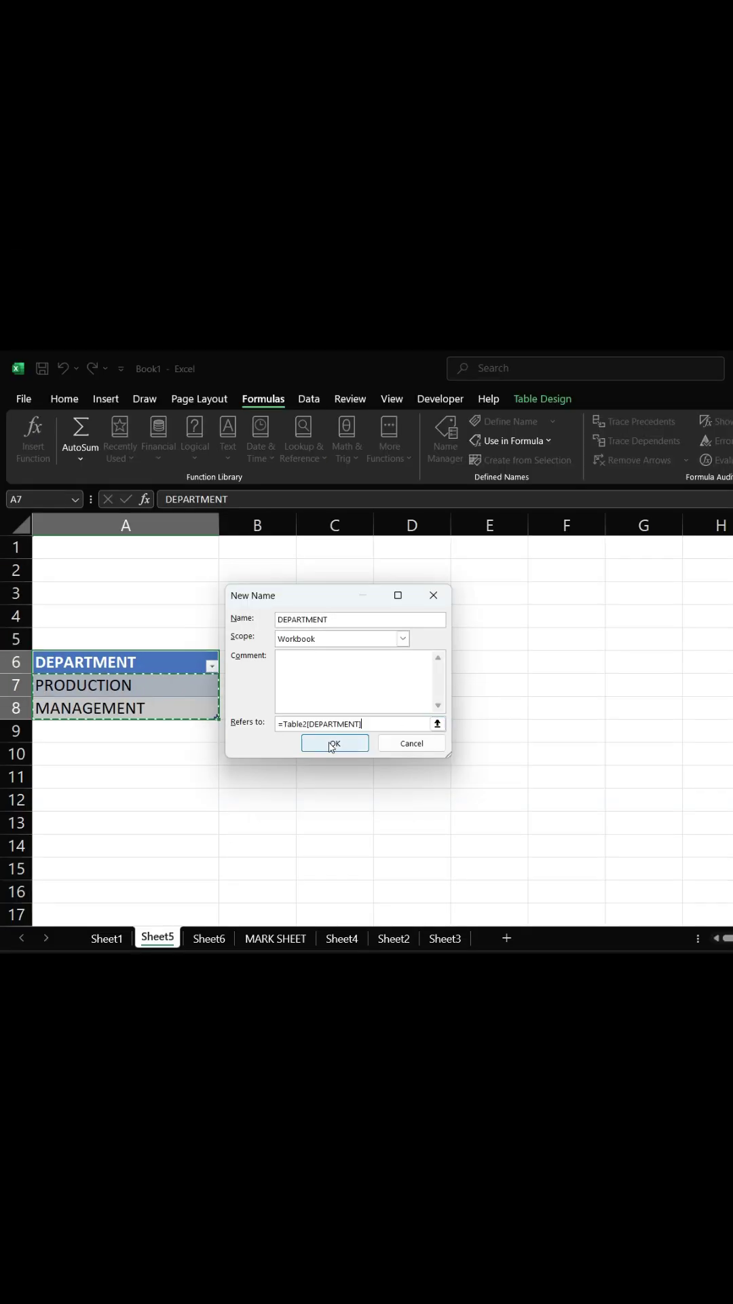
left_click(530, 816)
left_click(107, 938)
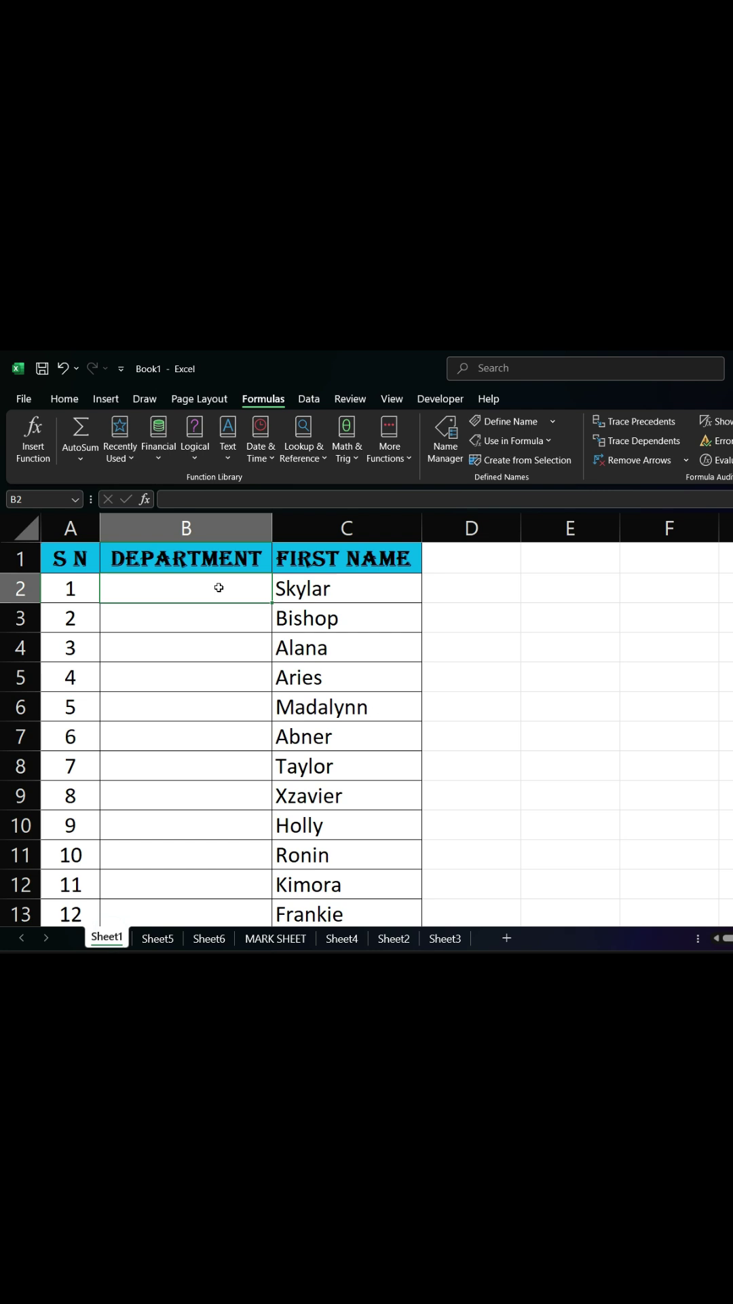
Give B2:B13 list-type data validation with source =DEPARTMENT.
key("ctrl+shift+Down")
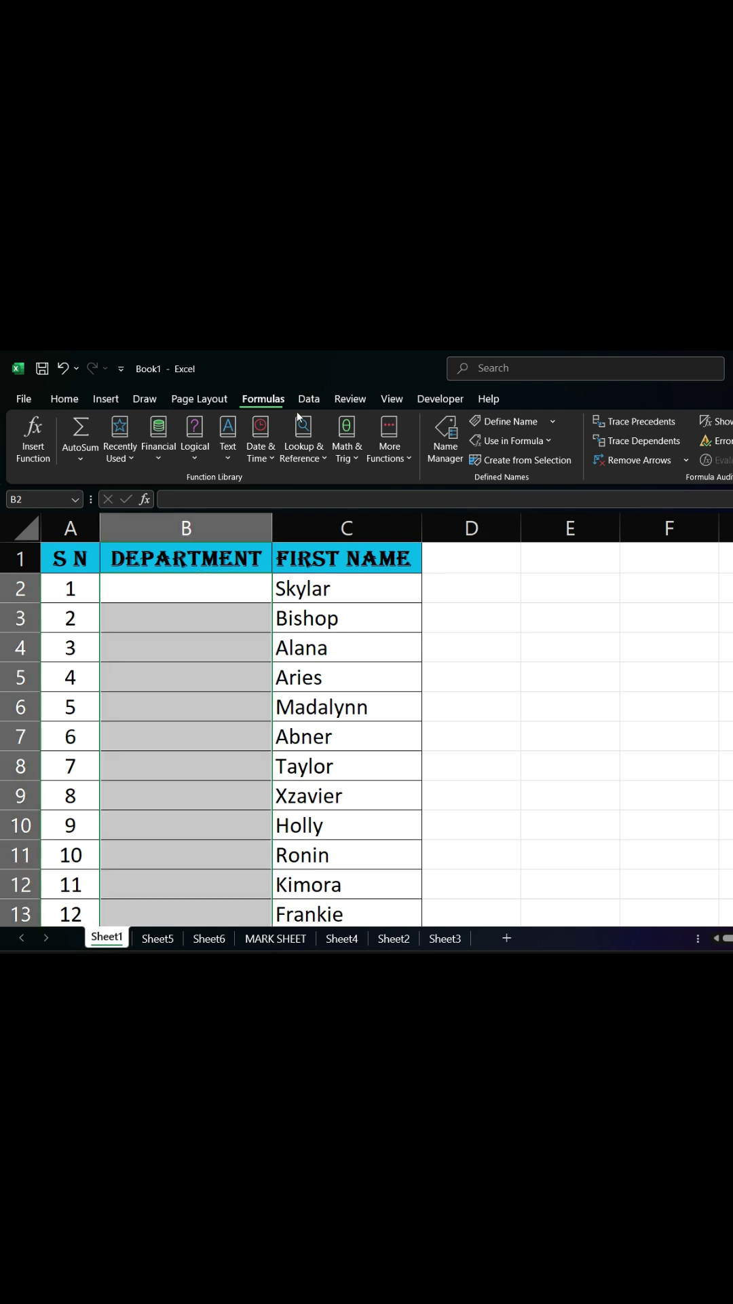
left_click(478, 427)
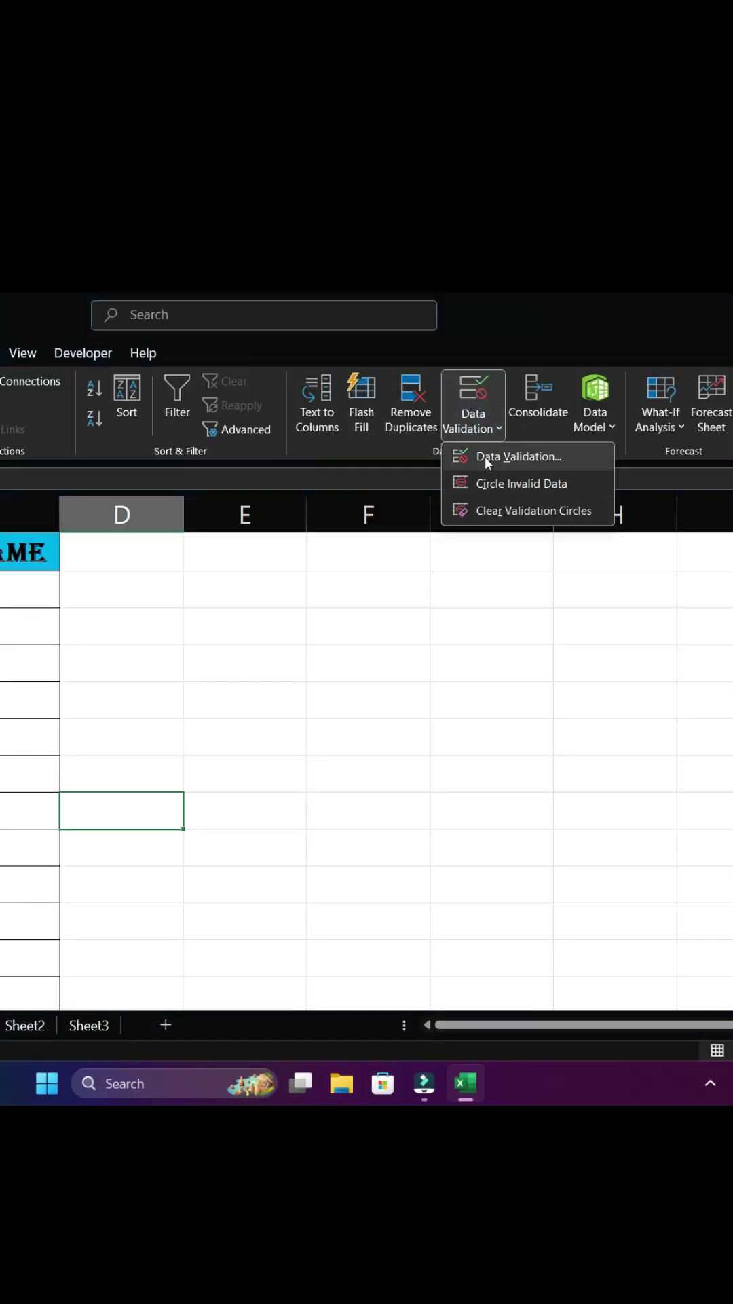
left_click(485, 455)
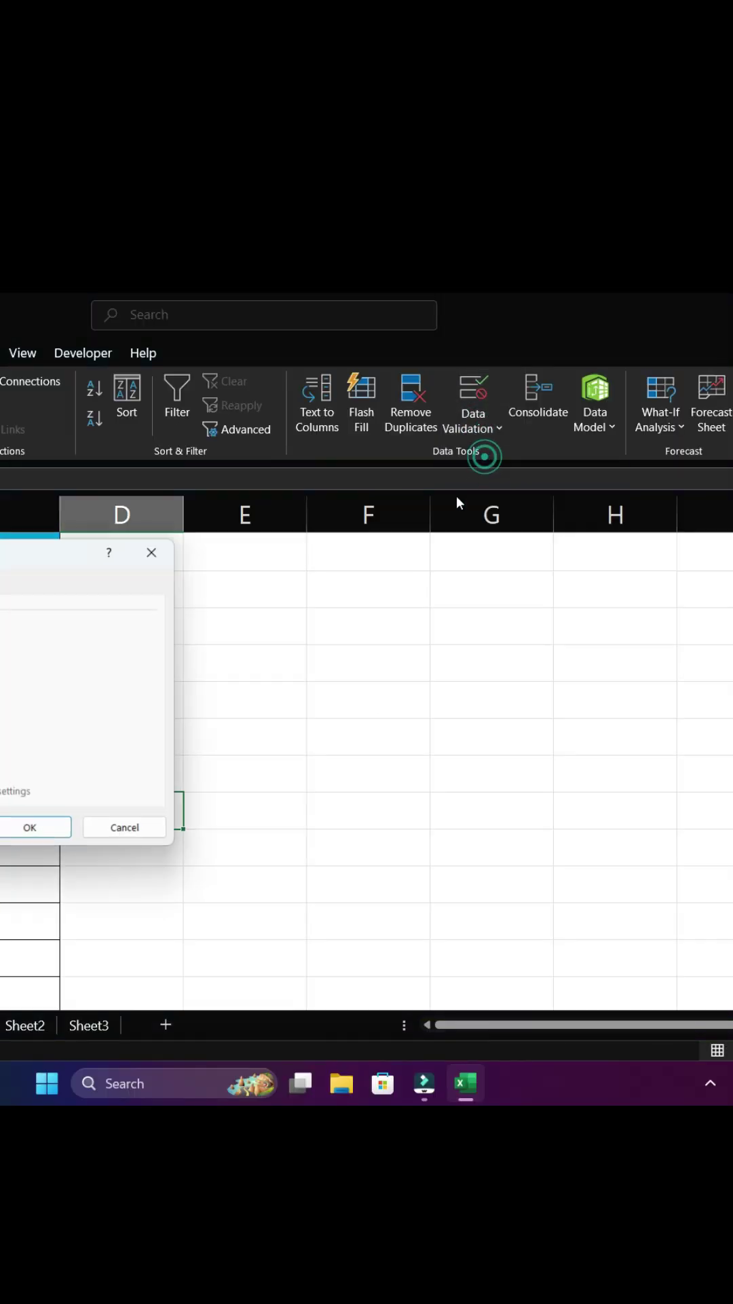
left_click(342, 632)
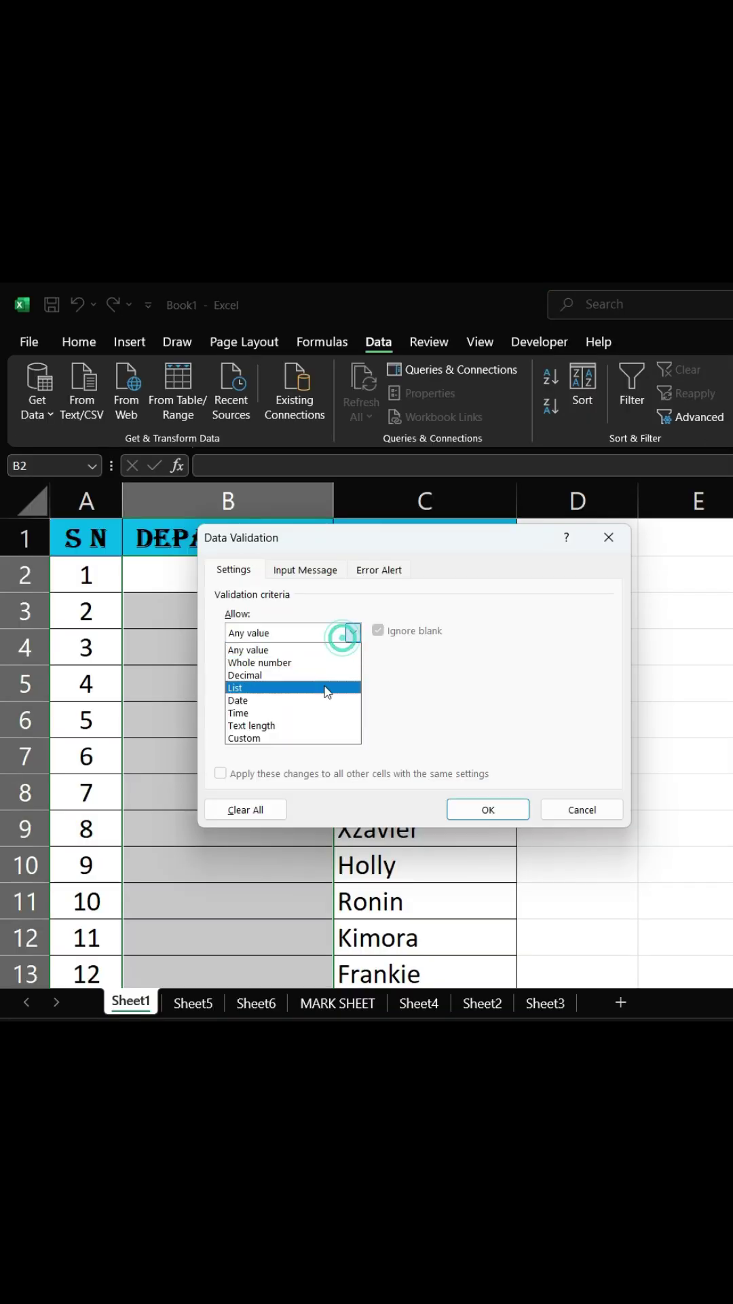
left_click(275, 678)
left_click(306, 708)
type("=de")
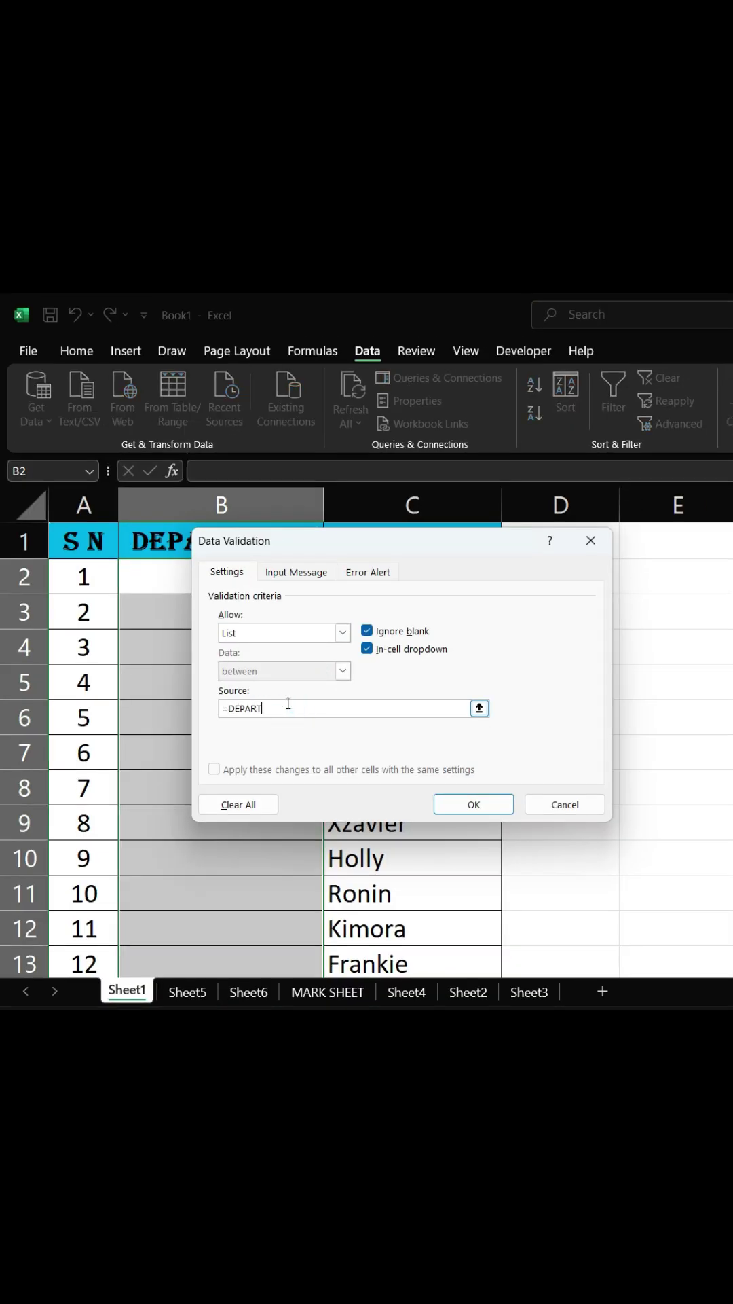
type("MENT")
key("Return")
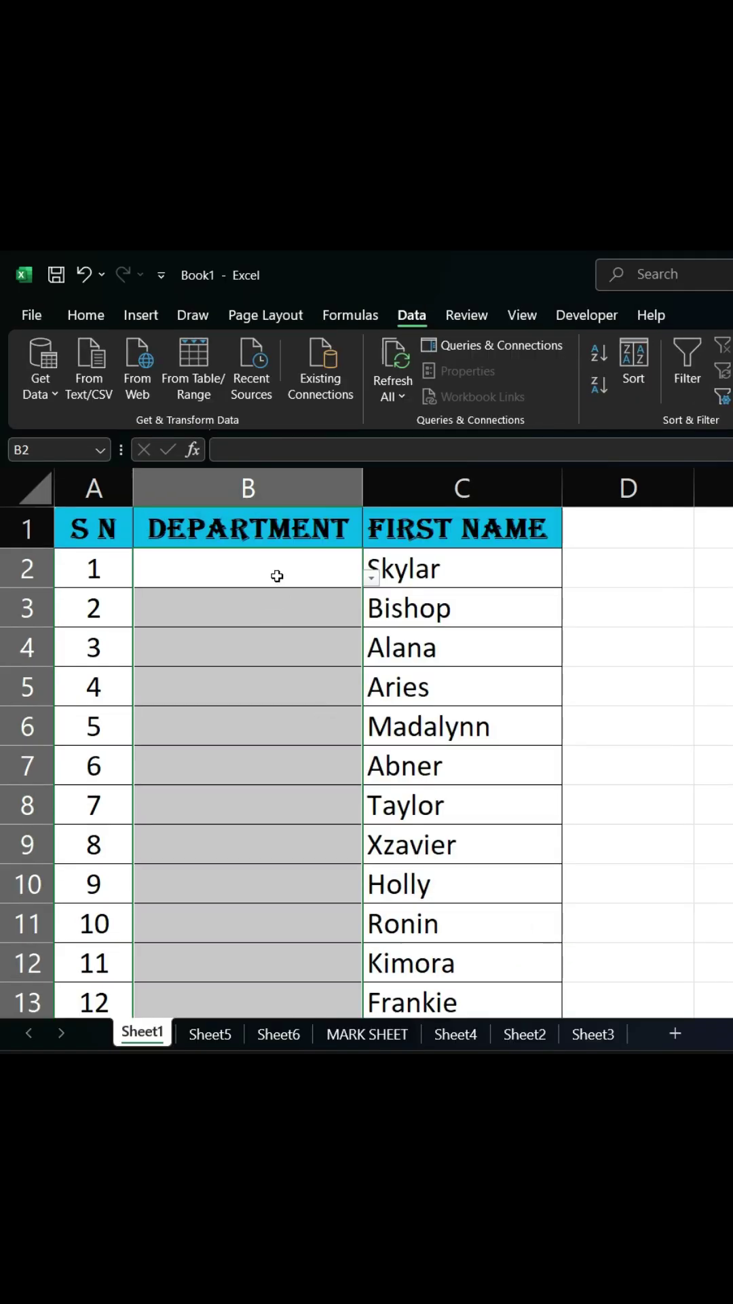
Choose MANAGEMENT for B2, then paste PLANNING and RESEARCH below the Sheet5 table.
left_click(372, 578)
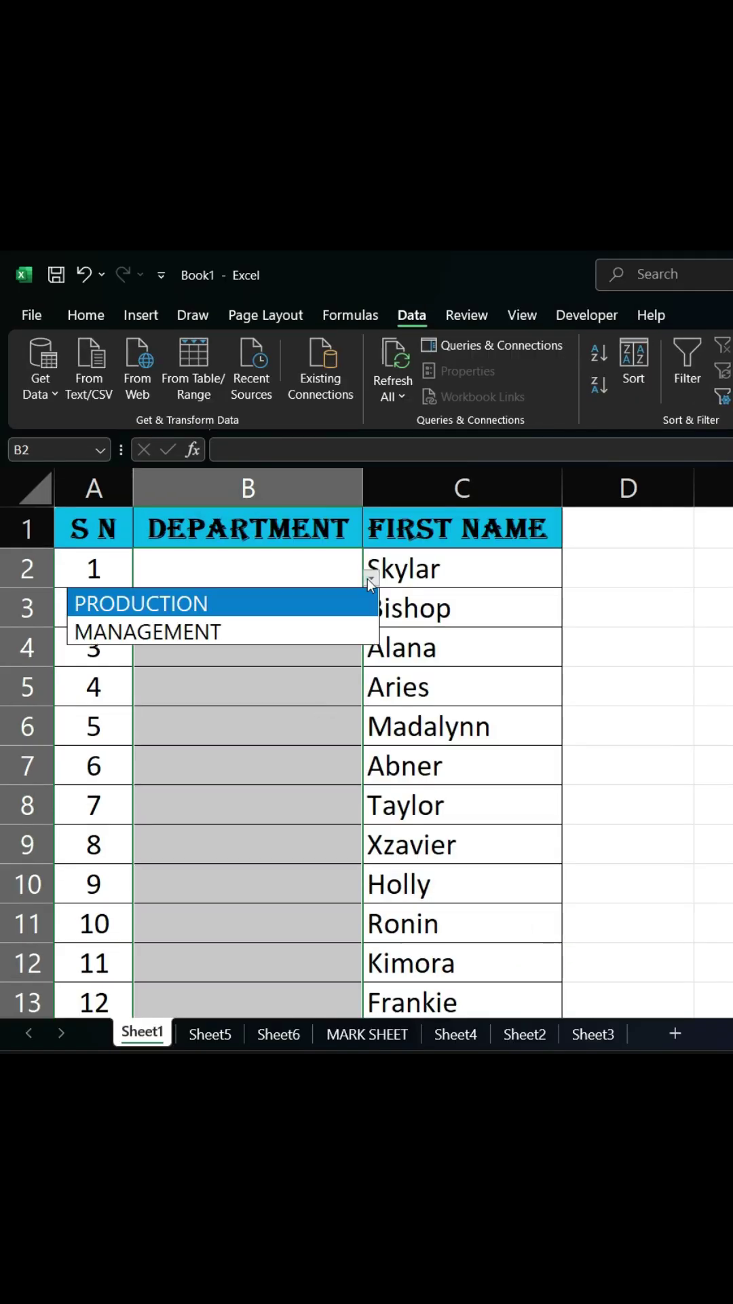
left_click(321, 621)
left_click(372, 578)
left_click(319, 619)
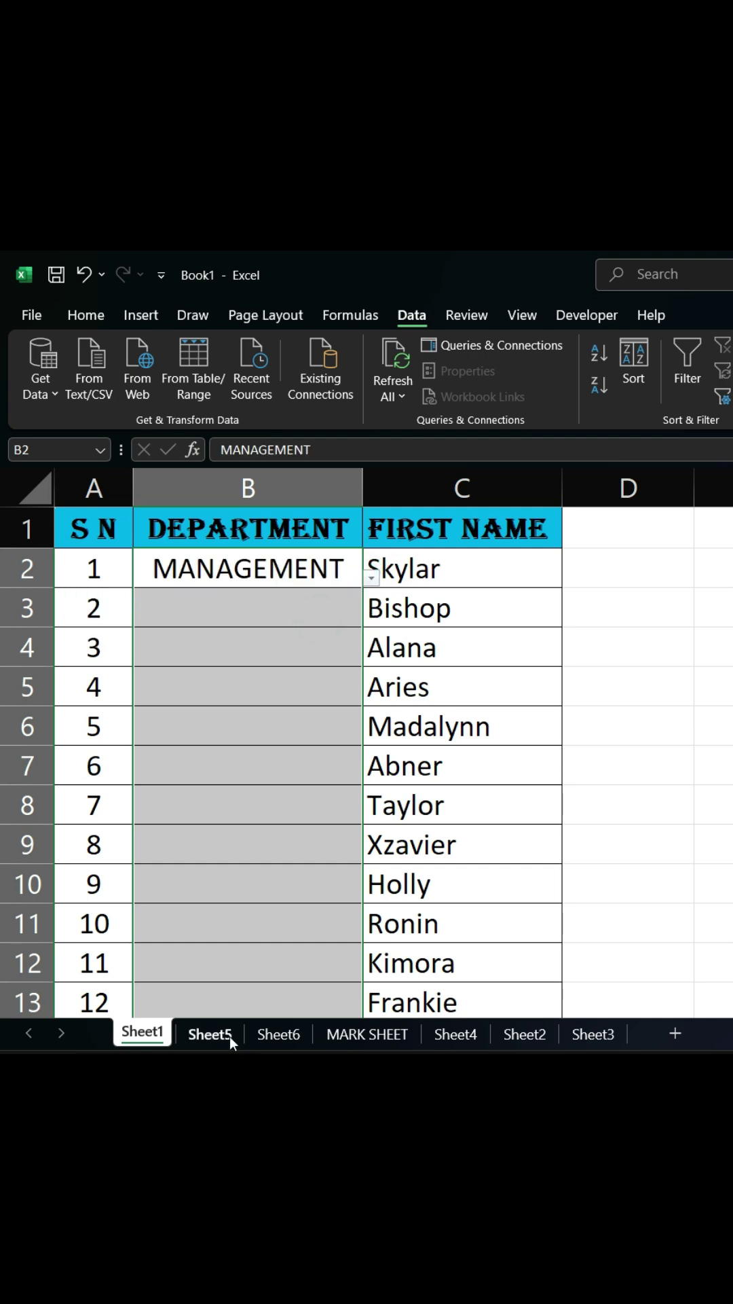
left_click(210, 1034)
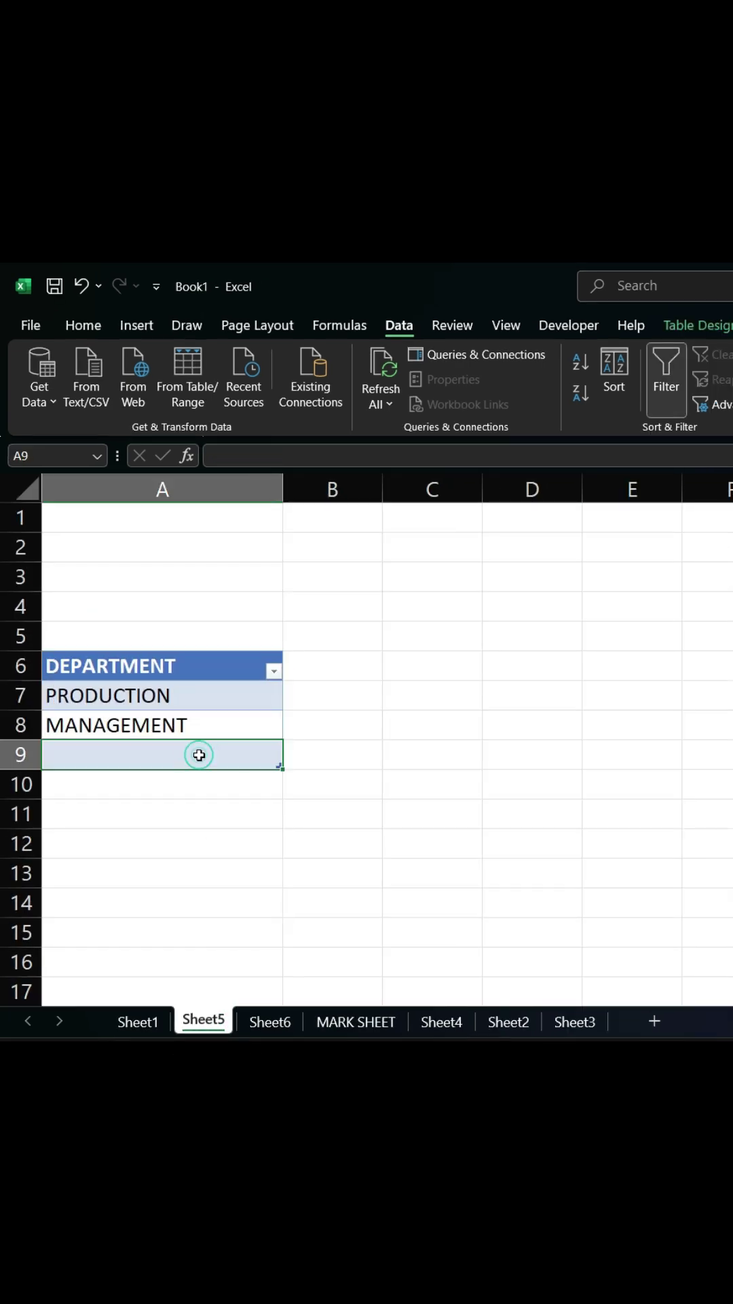
type("PLANNING RESEARCH")
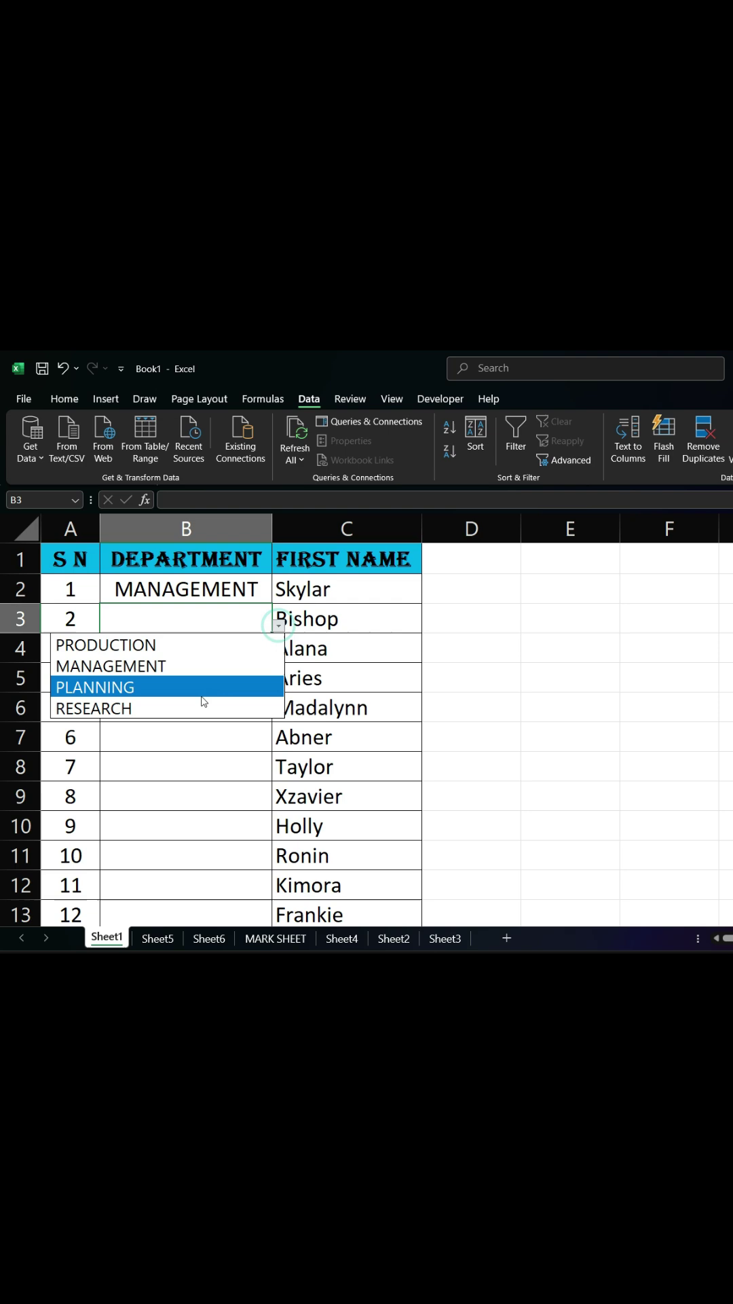